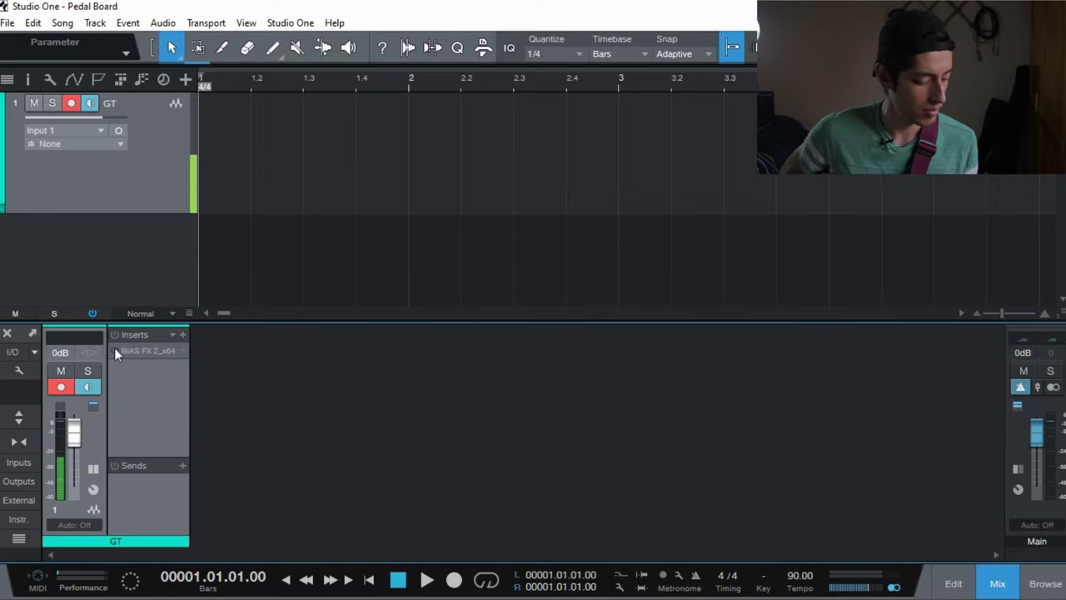
- Open Song Setup's Audio I/O outputs from the guitar track's input list, showing Main and AMP
{"action": "left_click", "coordinate": [102, 142]}
{"action": "left_click", "coordinate": [99, 165]}
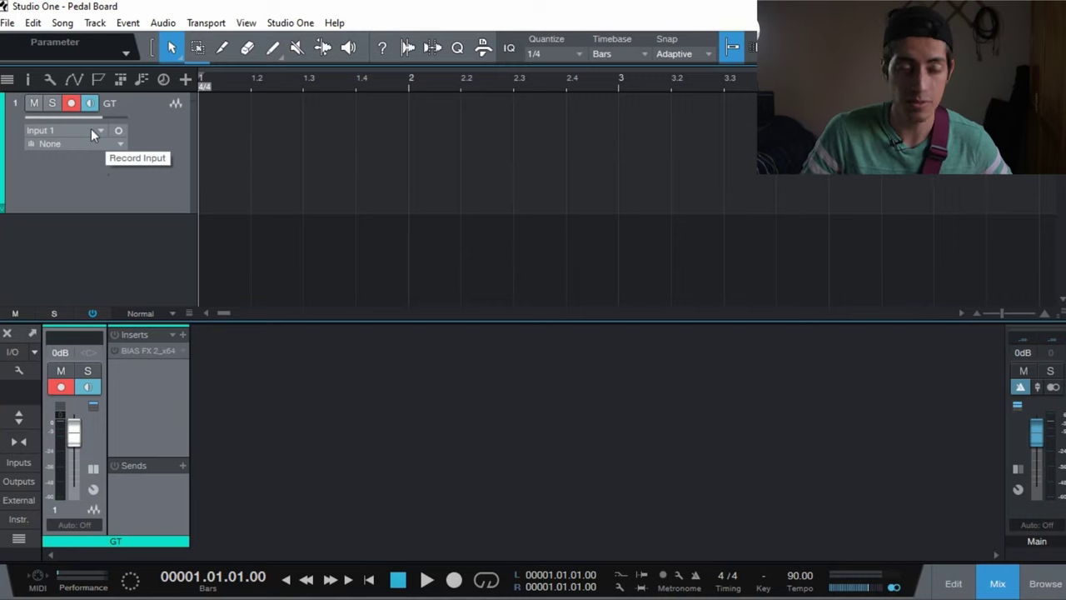
{"action": "left_click", "coordinate": [90, 129]}
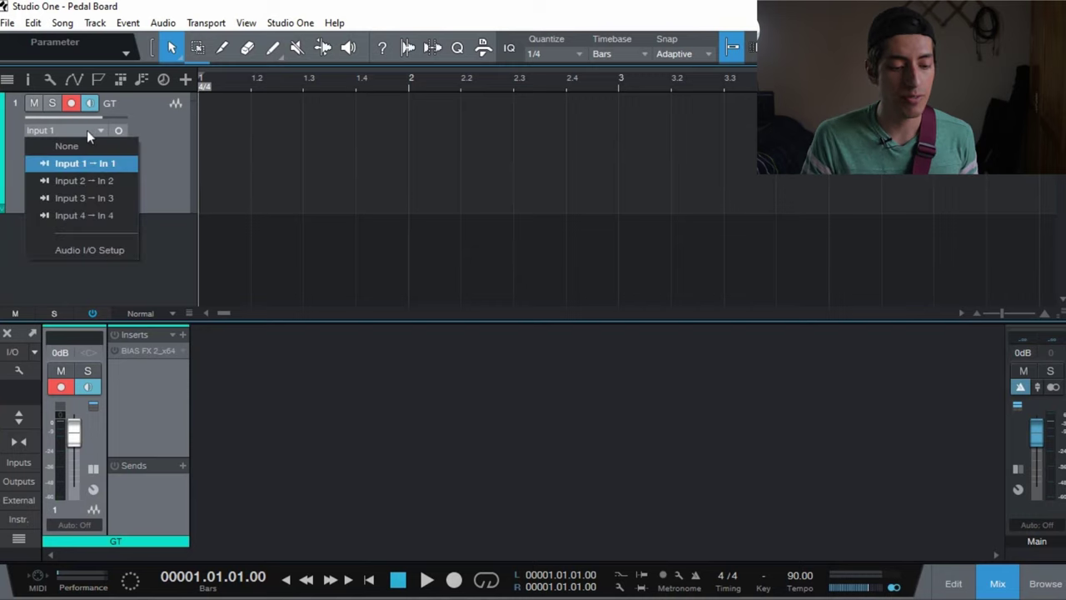
{"action": "left_click", "coordinate": [100, 250]}
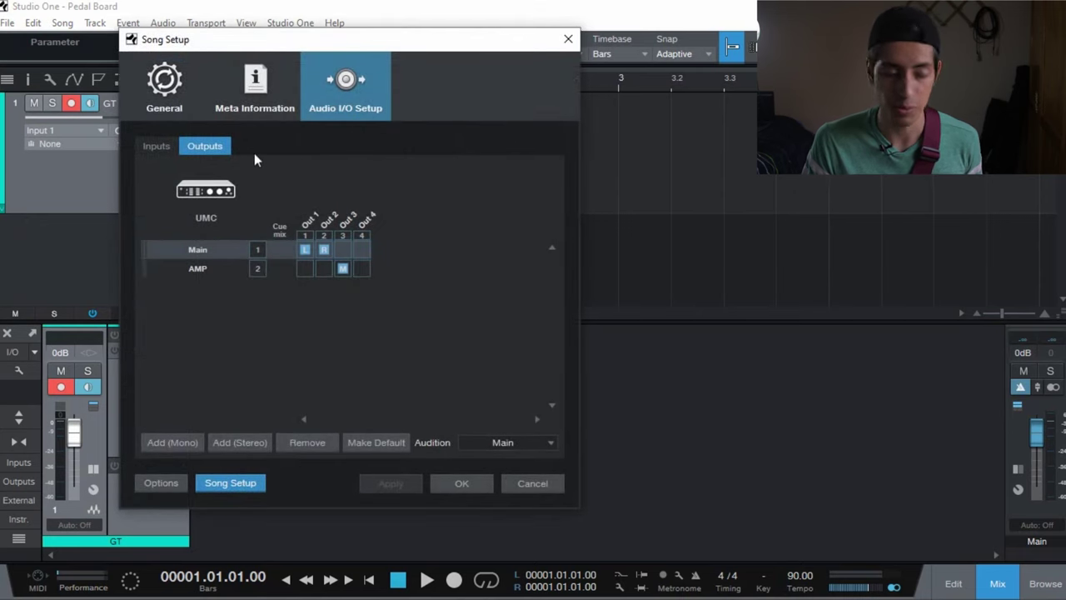
- Review the song's input and output routing, including the existing AMP output
{"action": "left_click", "coordinate": [160, 150]}
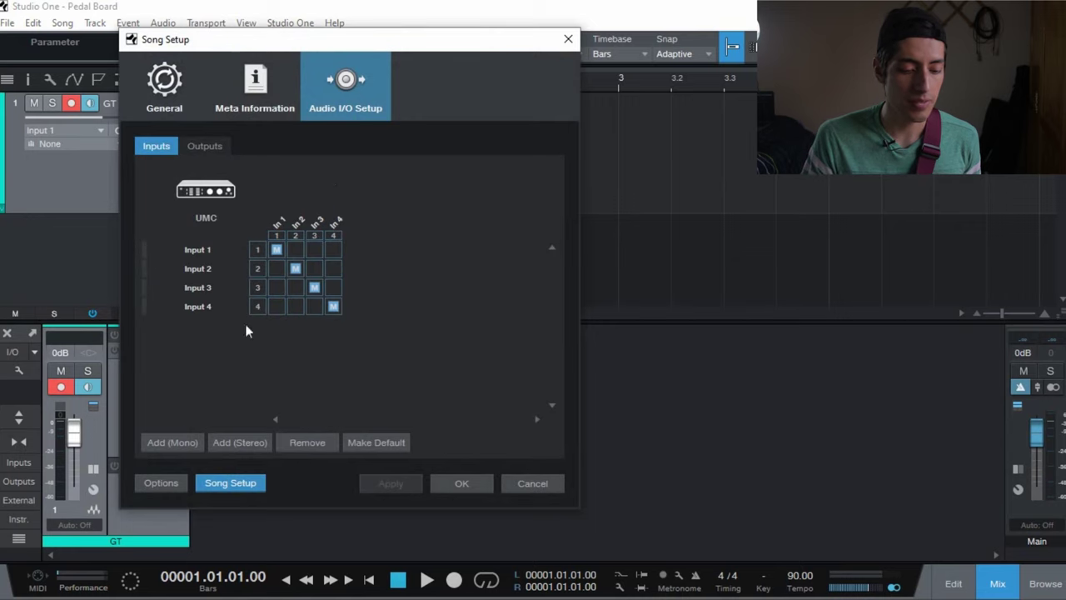
{"action": "left_click", "coordinate": [206, 147]}
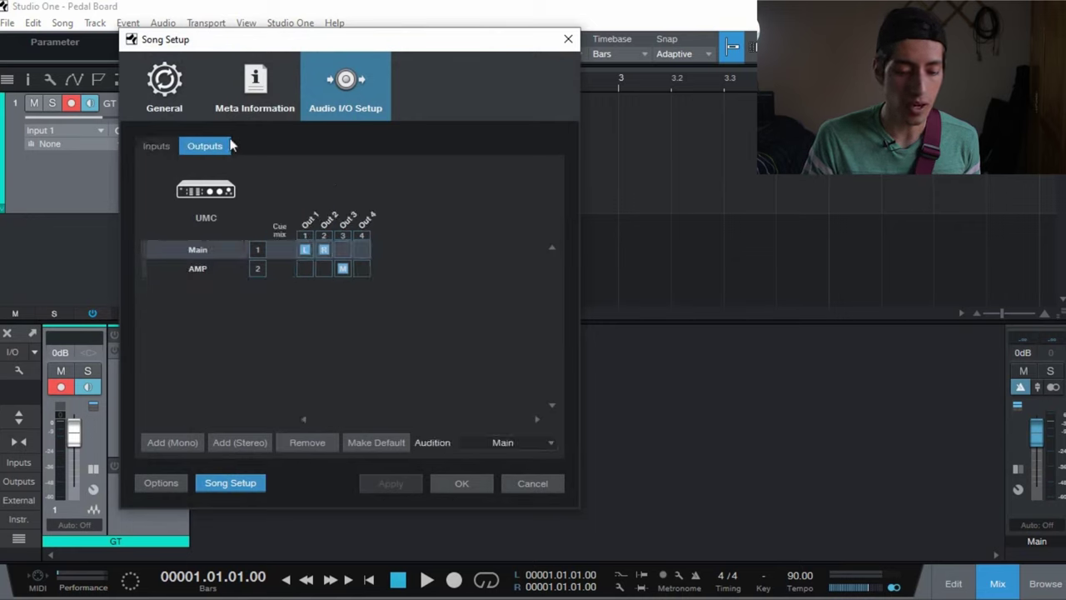
{"action": "left_click", "coordinate": [197, 267]}
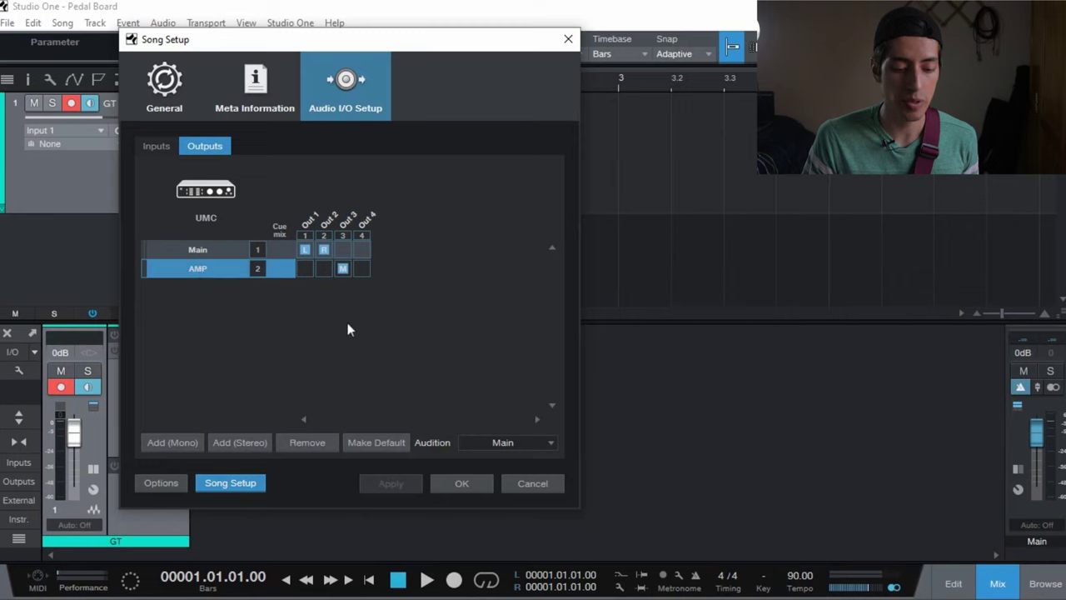
{"action": "left_click", "coordinate": [260, 319]}
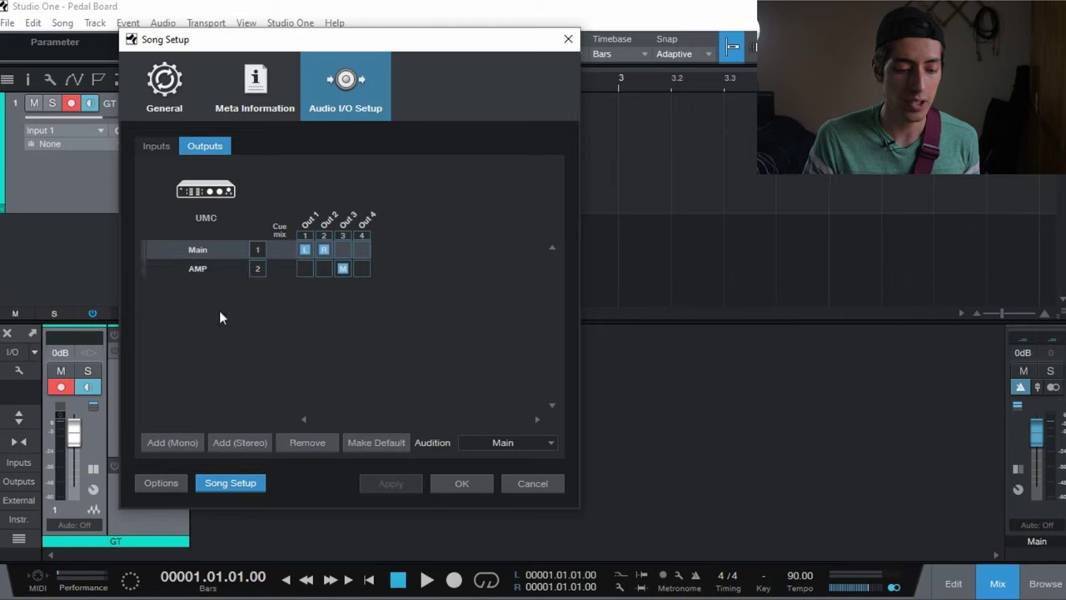
- Add a mono output named AMPLIFIER routed to Out 3 and confirm Song Setup
{"action": "left_click", "coordinate": [192, 442]}
{"action": "left_click", "coordinate": [196, 289]}
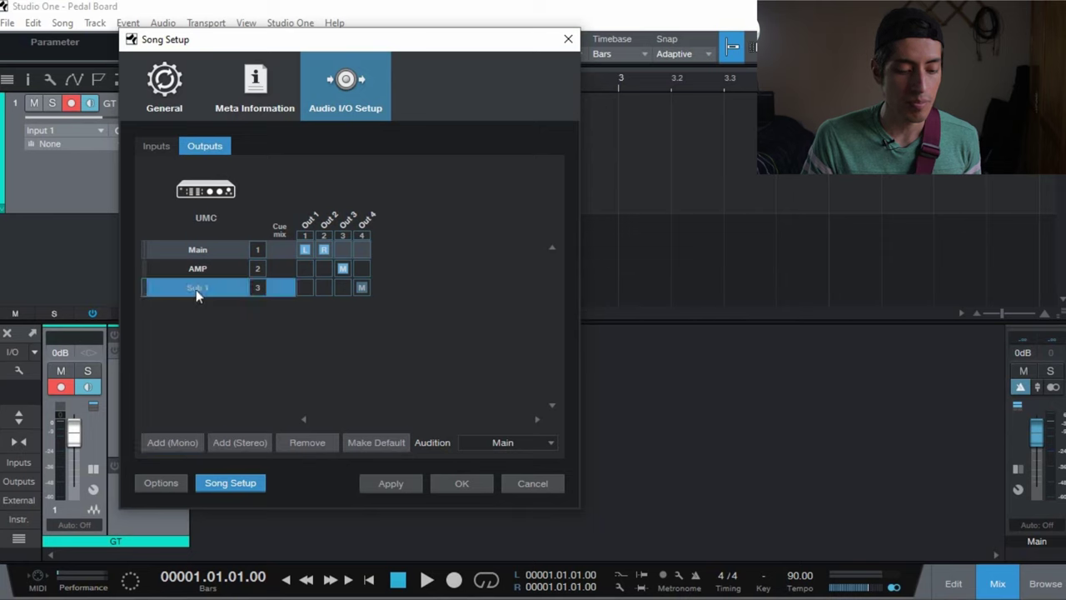
{"action": "left_click", "coordinate": [313, 287]}
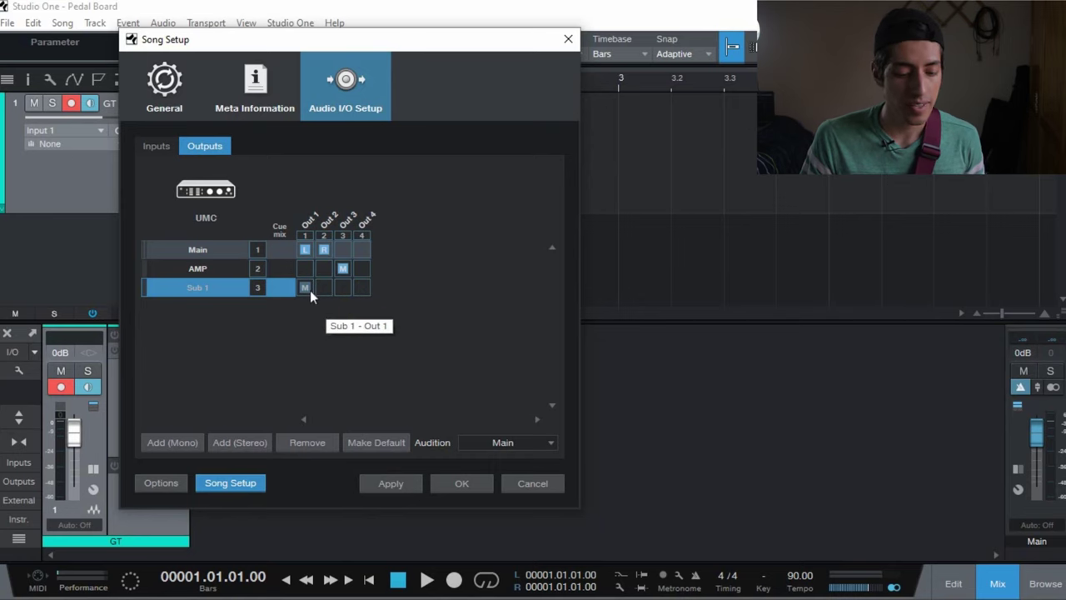
{"action": "left_click", "coordinate": [340, 288]}
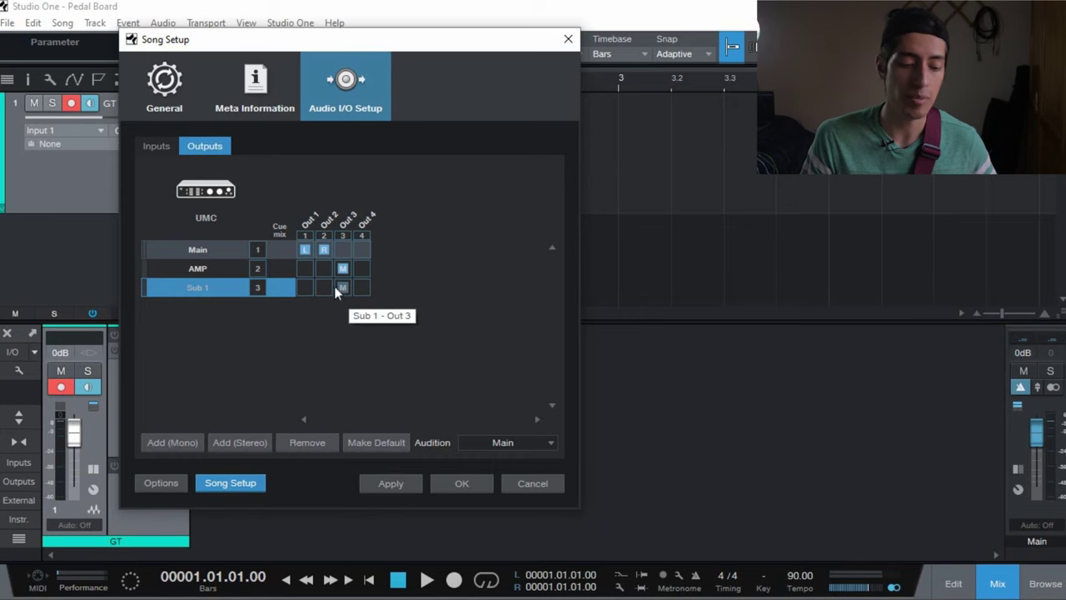
{"action": "double_click", "coordinate": [211, 291]}
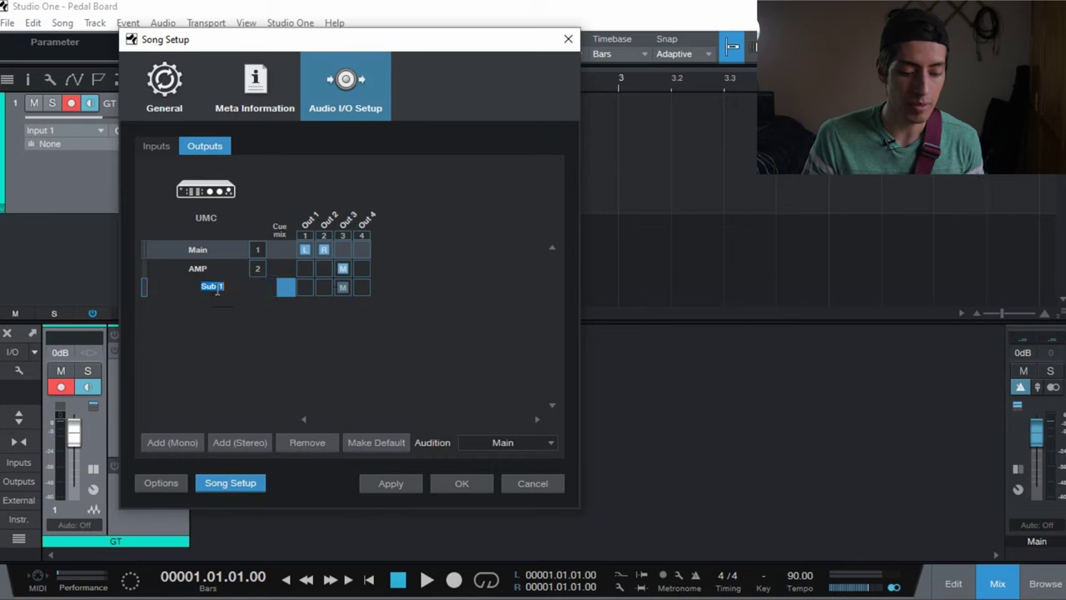
{"action": "type", "text": "AMPLIFIER"}
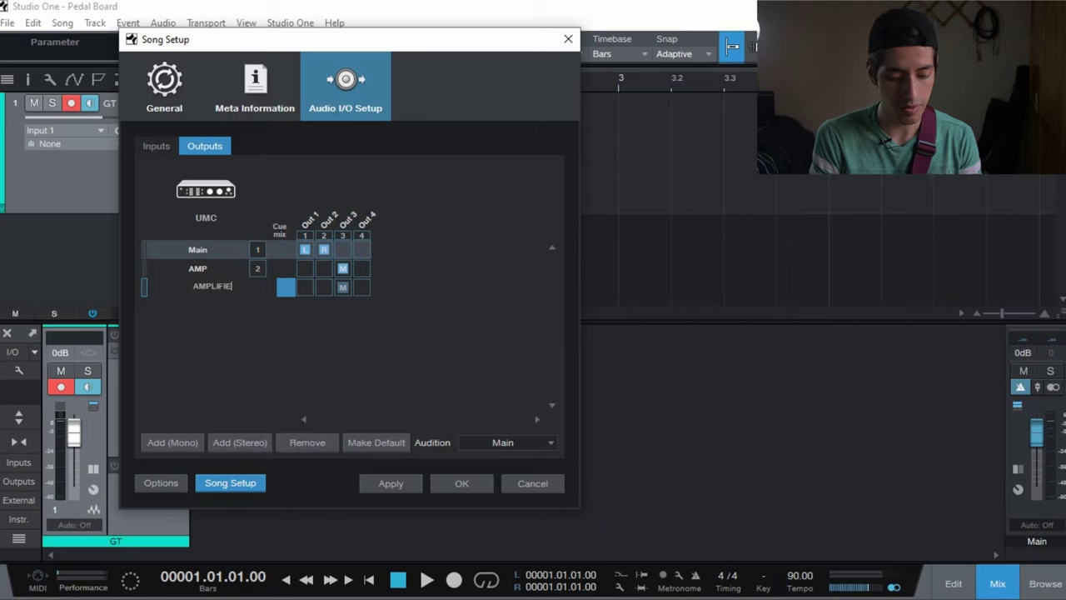
{"action": "left_click", "coordinate": [227, 287]}
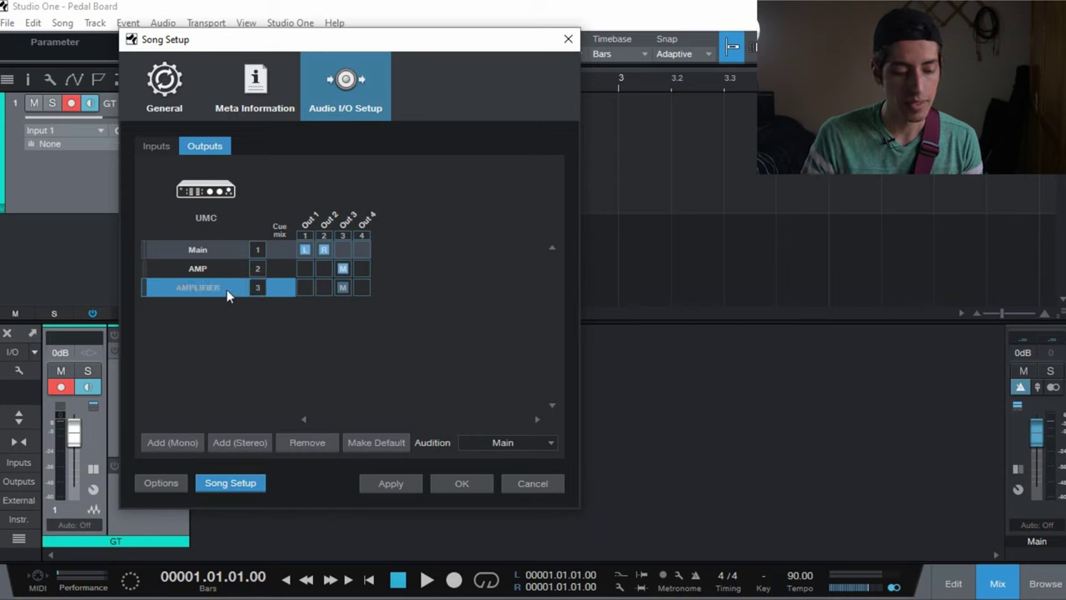
{"action": "left_click", "coordinate": [343, 288]}
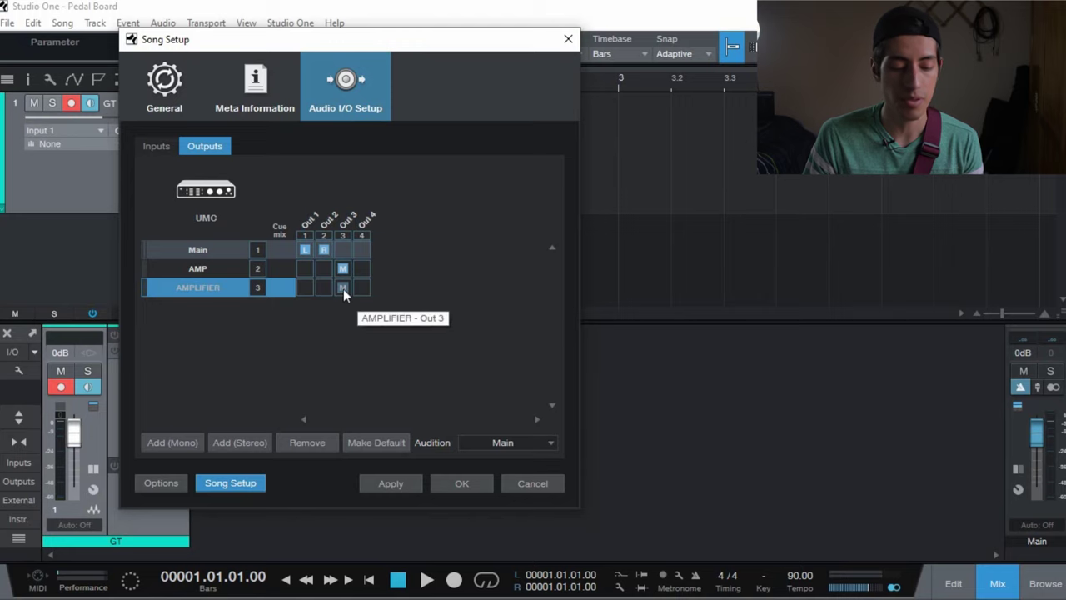
{"action": "left_click", "coordinate": [461, 484]}
- Route the GT channel's output to AMPLIFIER in the mixer and bring up the BIAS FX 2 editor
{"action": "left_click", "coordinate": [82, 130]}
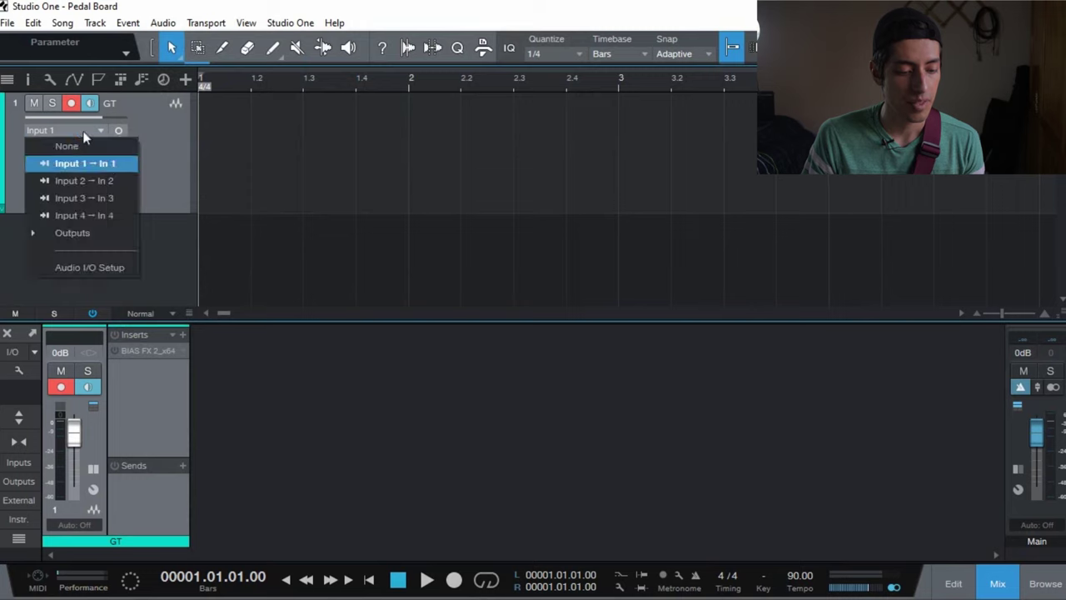
{"action": "left_click", "coordinate": [171, 266]}
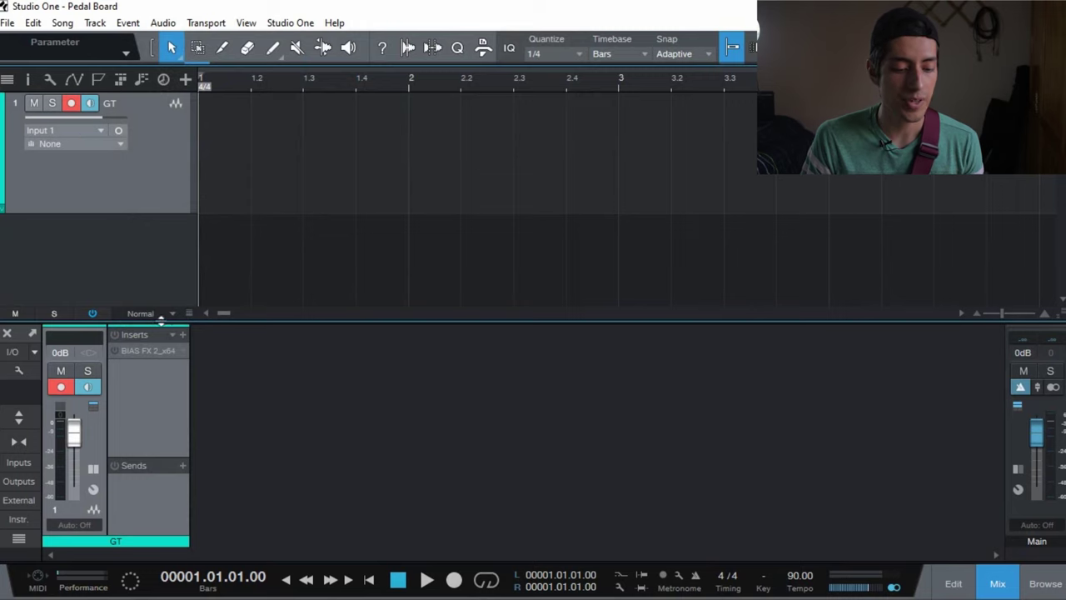
{"action": "left_click_drag", "start_coordinate": [161, 322], "coordinate": [158, 224]}
{"action": "left_click", "coordinate": [72, 254]}
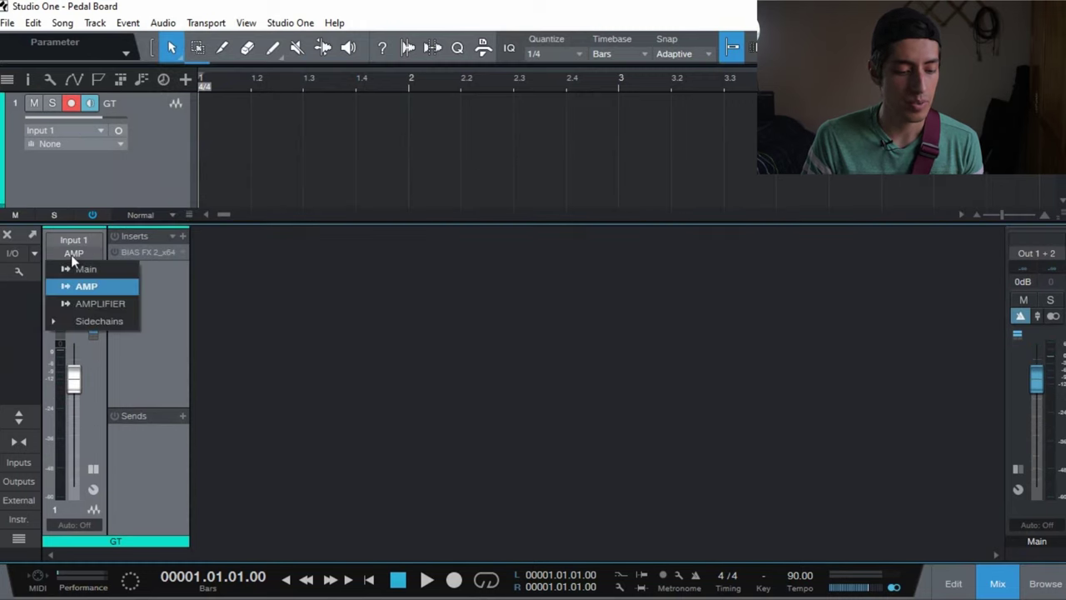
{"action": "left_click", "coordinate": [97, 305]}
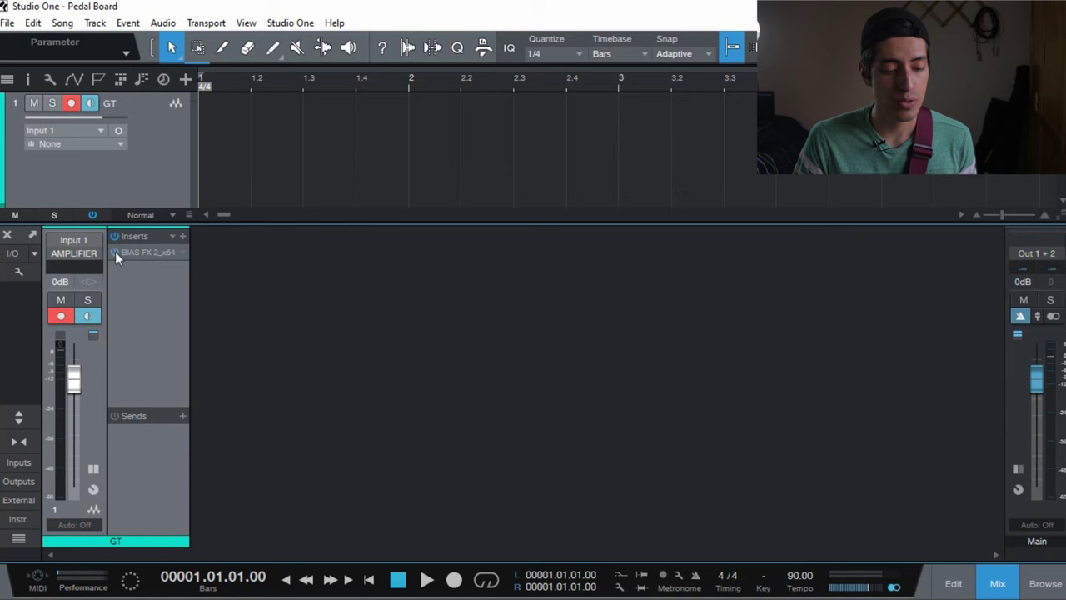
{"action": "left_click", "coordinate": [148, 251]}
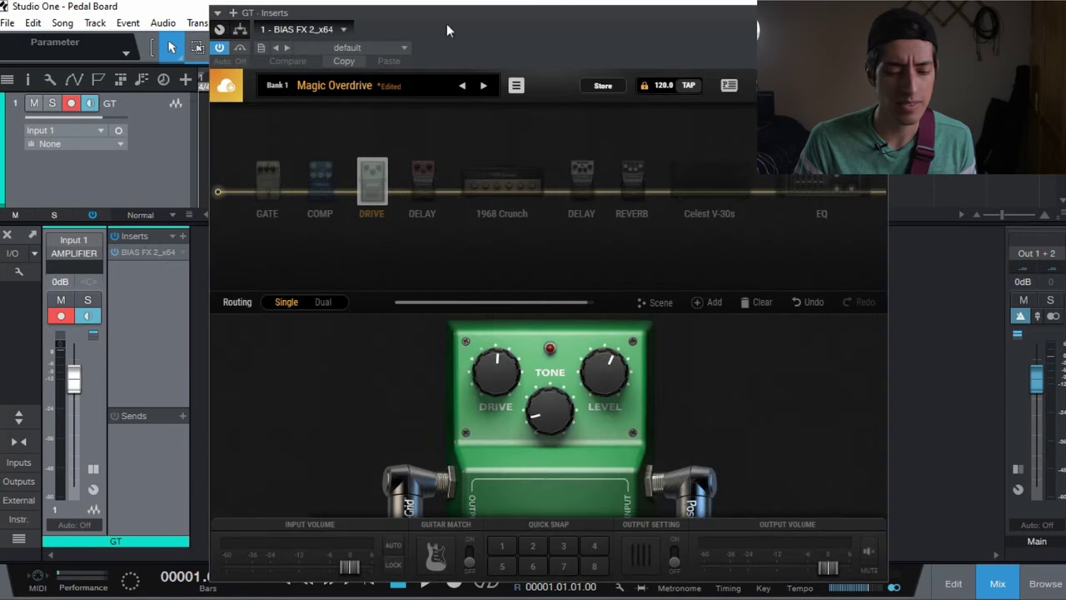
- Load Analog Delay into the BIAS FX 2 delay slot, then switch that delay pedal off
{"action": "left_click_drag", "start_coordinate": [460, 19], "coordinate": [474, 16]}
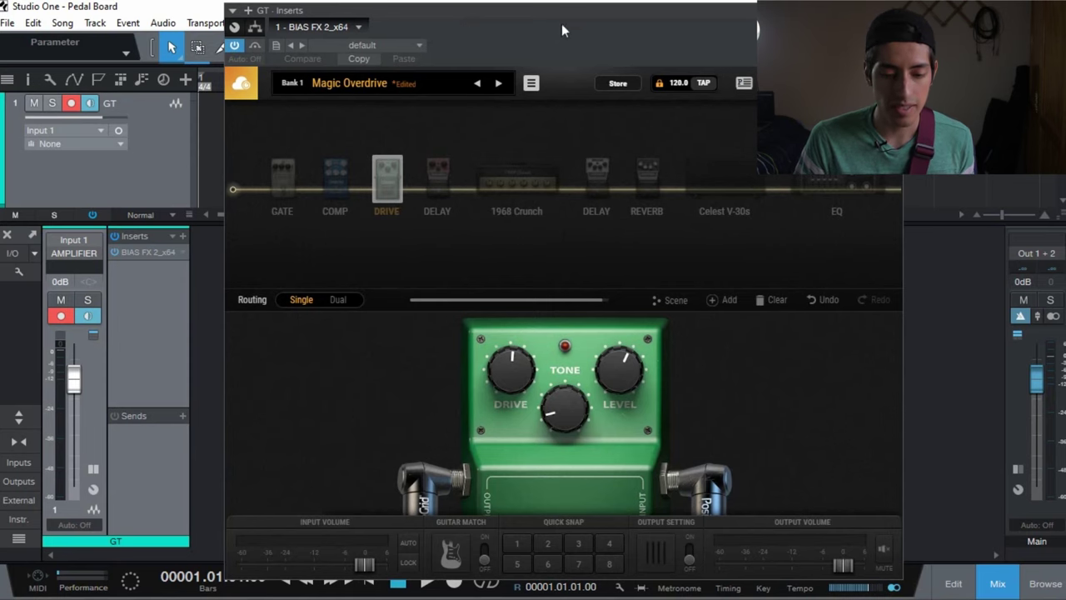
{"action": "left_click_drag", "start_coordinate": [551, 13], "coordinate": [564, 12]}
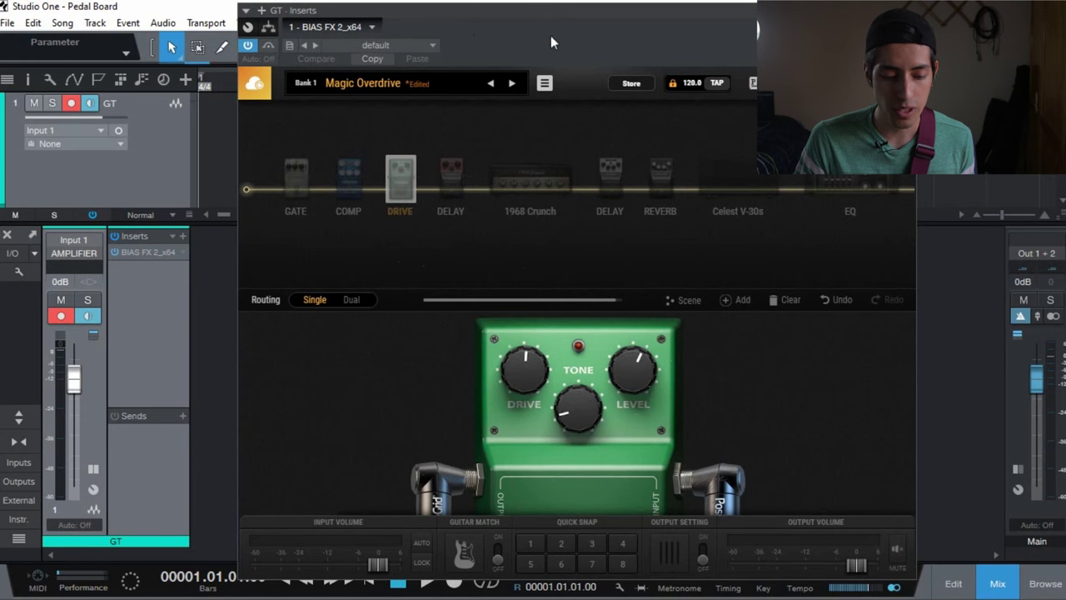
{"action": "left_click", "coordinate": [349, 188]}
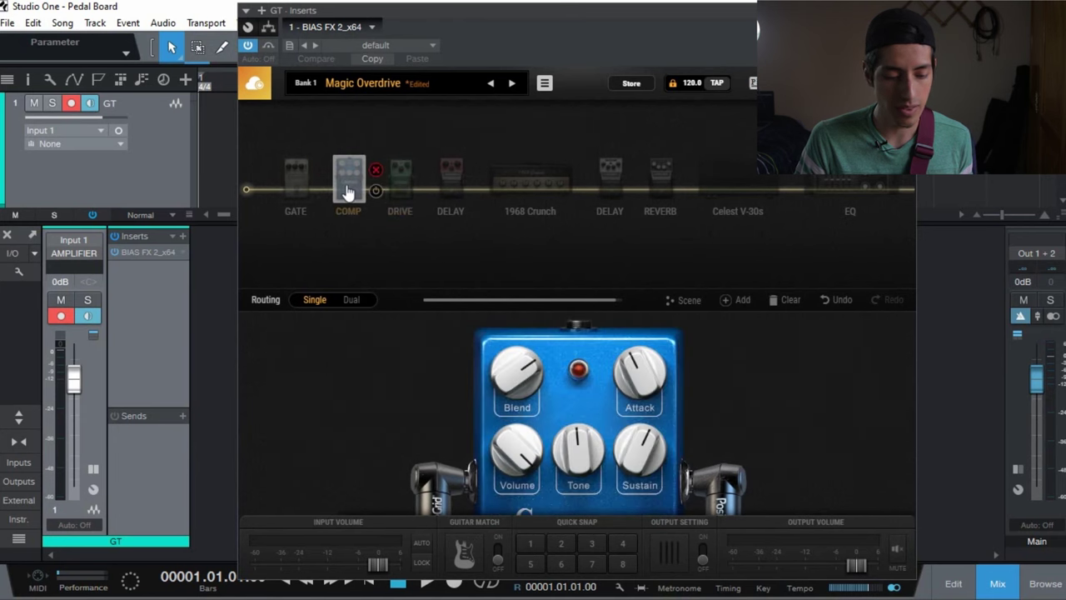
{"action": "double_click", "coordinate": [350, 187]}
{"action": "scroll", "coordinate": [305, 400], "scroll_direction": "down", "scroll_amount": 5}
{"action": "scroll", "coordinate": [300, 412], "scroll_direction": "up", "scroll_amount": 5}
{"action": "left_click", "coordinate": [450, 176]}
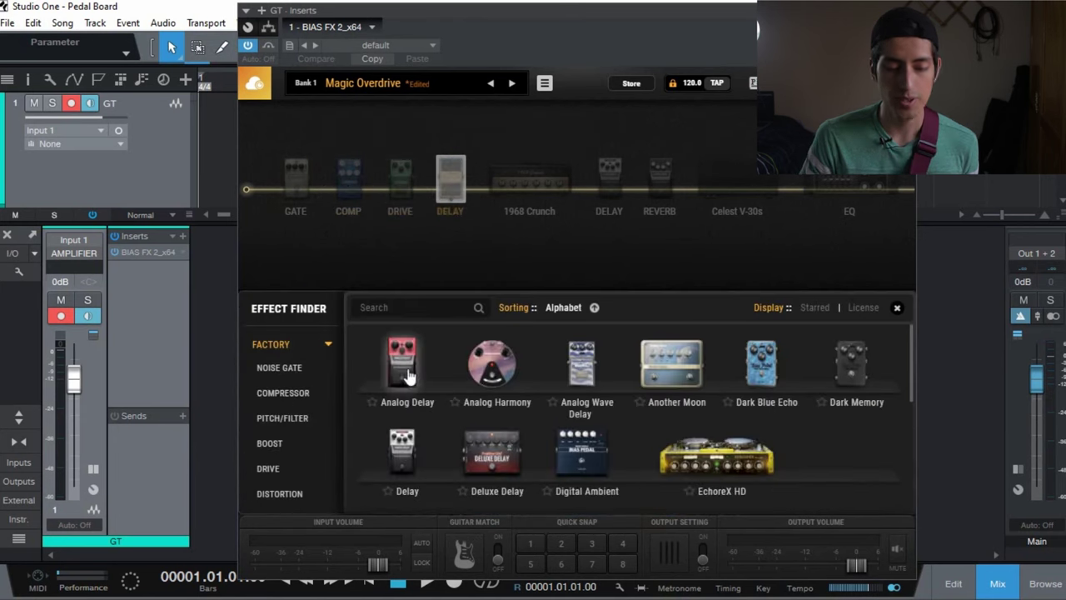
{"action": "double_click", "coordinate": [403, 372]}
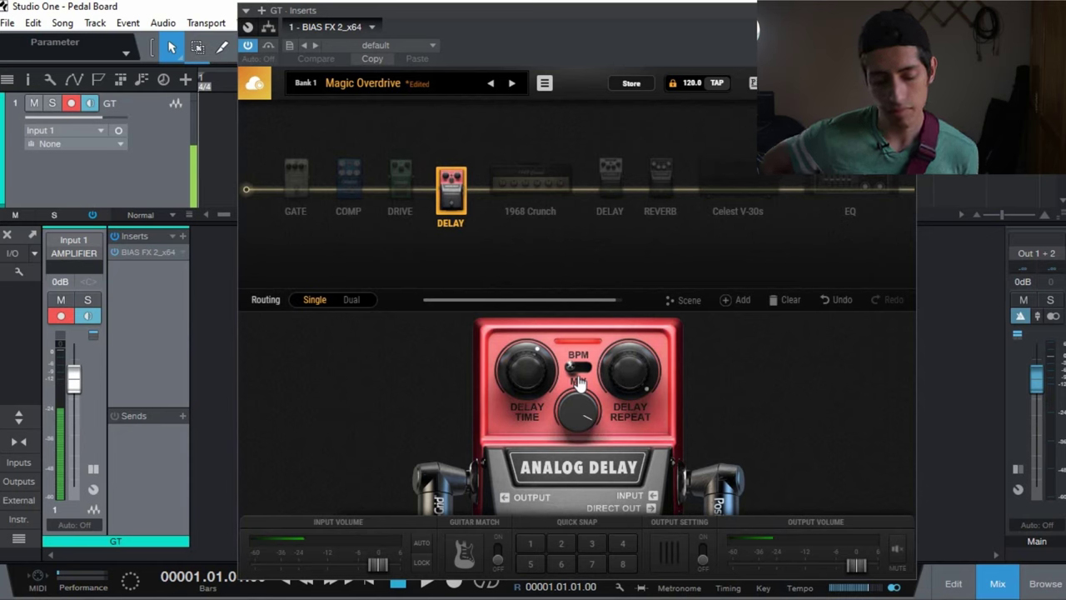
{"action": "mouse_move", "coordinate": [479, 208]}
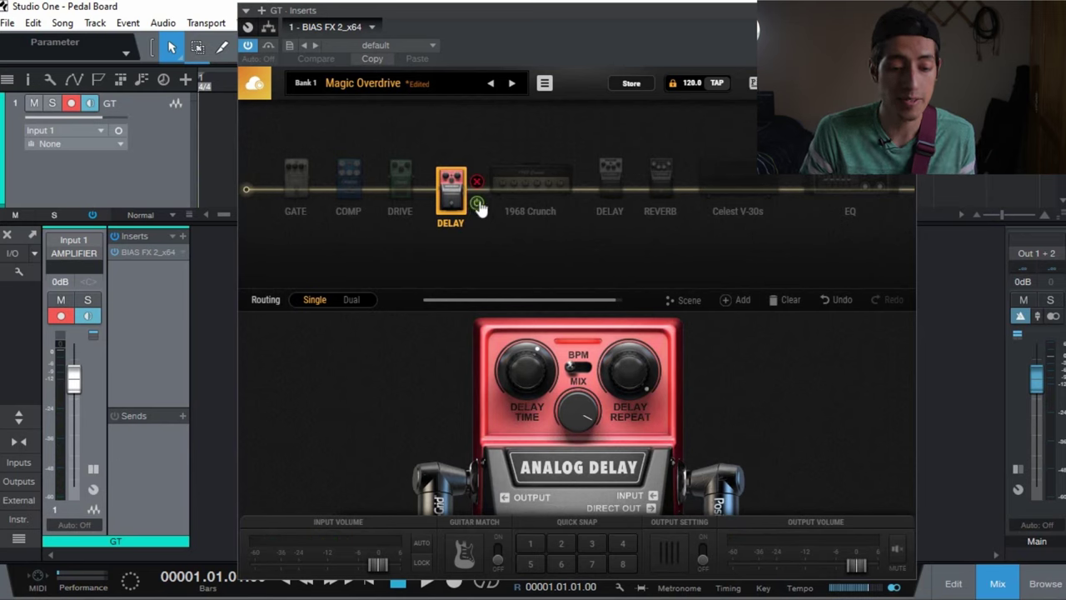
{"action": "left_click", "coordinate": [478, 205]}
- Set the green drive pedal's Drive knob to about 1.9
{"action": "mouse_move", "coordinate": [431, 198]}
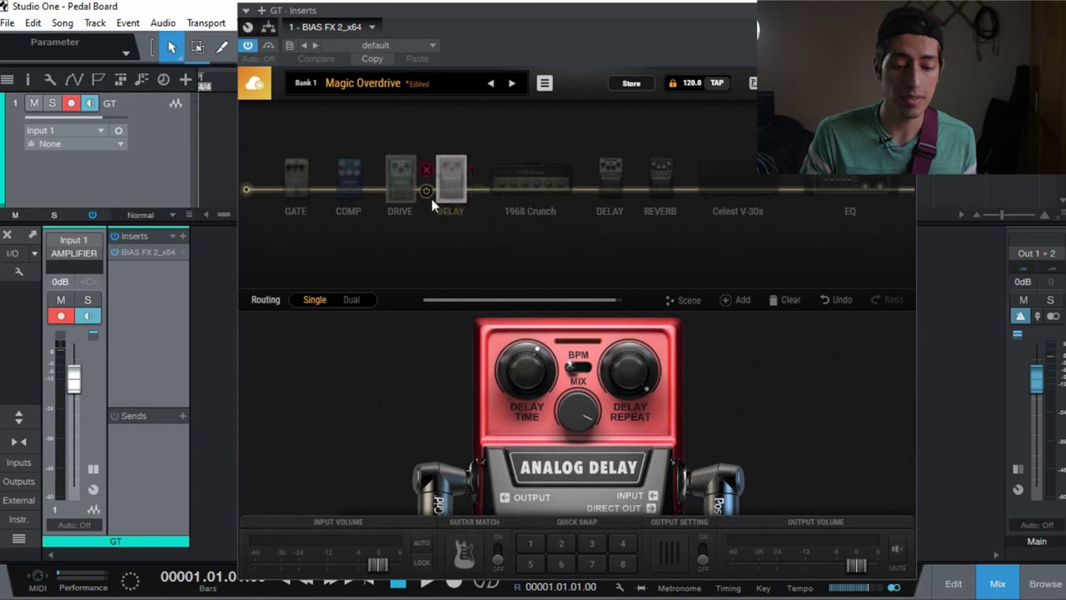
{"action": "left_click", "coordinate": [400, 185]}
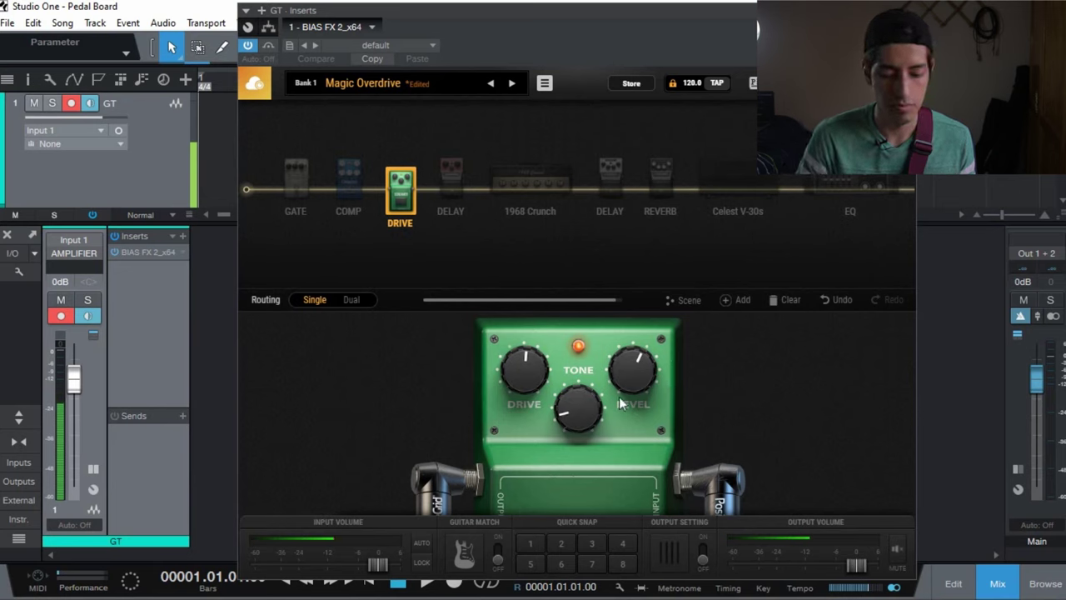
{"action": "left_click_drag", "start_coordinate": [524, 369], "coordinate": [516, 305]}
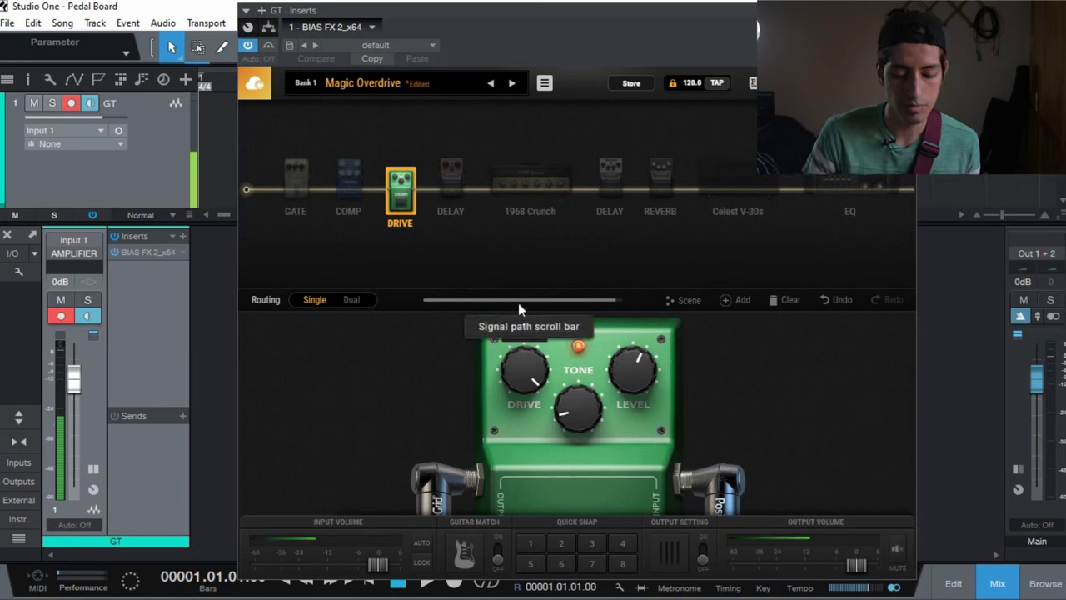
{"action": "left_click_drag", "start_coordinate": [523, 369], "coordinate": [528, 439]}
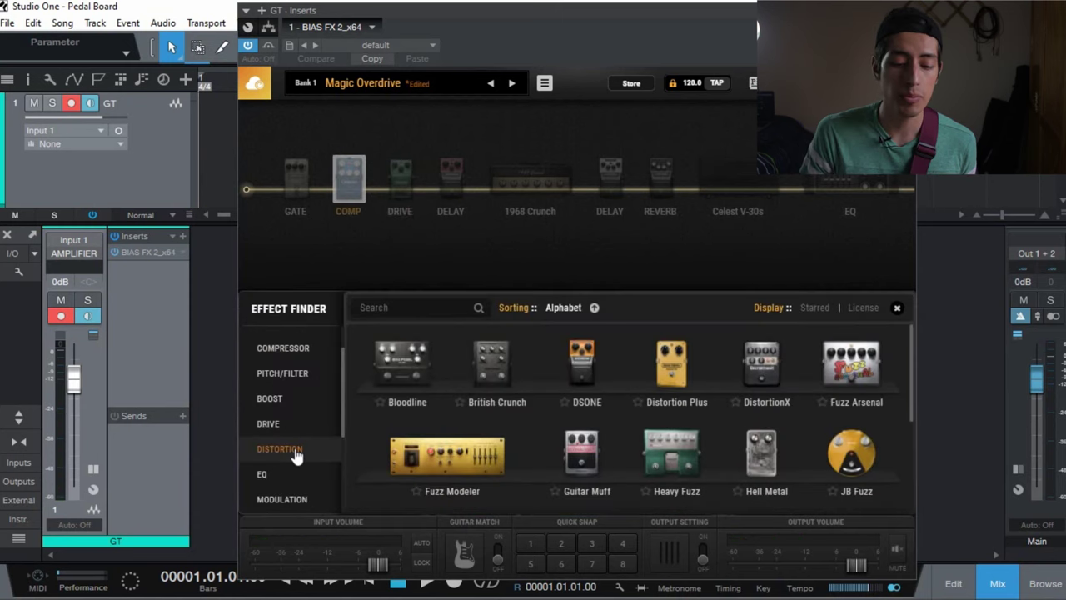
- Replace the compressor with the Fuzz Arsenal pedal and raise its Oct knob to 3.5
{"action": "left_click", "coordinate": [847, 377]}
{"action": "left_click", "coordinate": [373, 190]}
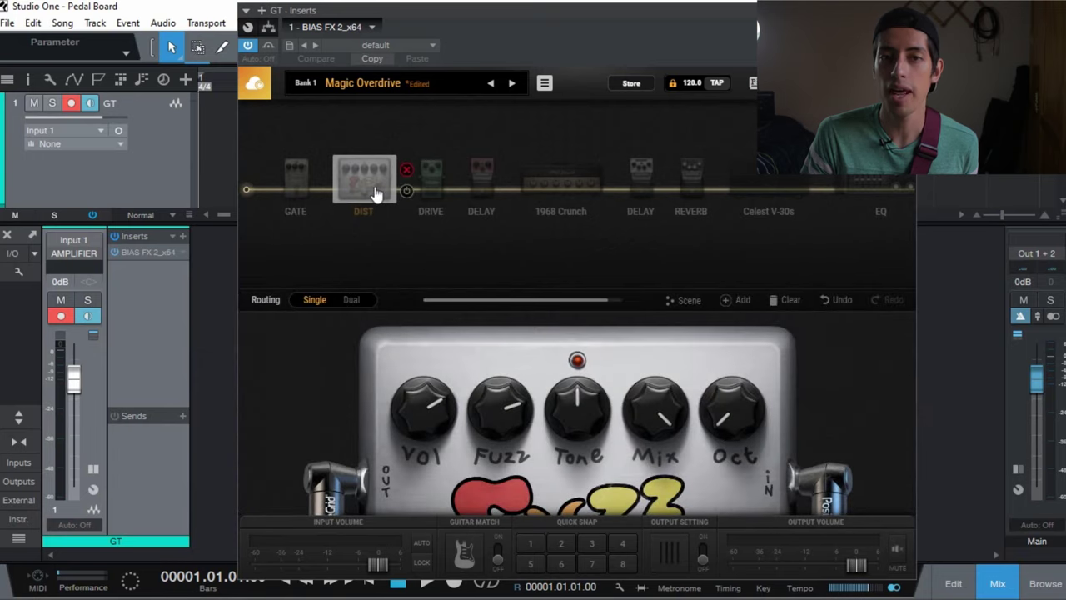
{"action": "left_click", "coordinate": [375, 191]}
{"action": "left_click", "coordinate": [373, 189]}
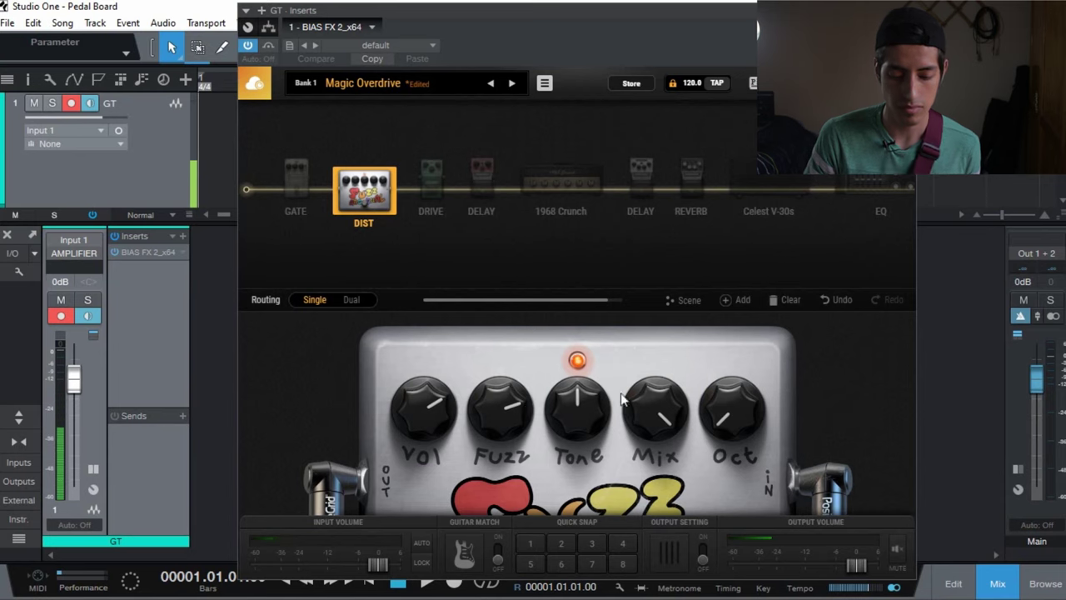
{"action": "left_click_drag", "start_coordinate": [741, 426], "coordinate": [726, 396]}
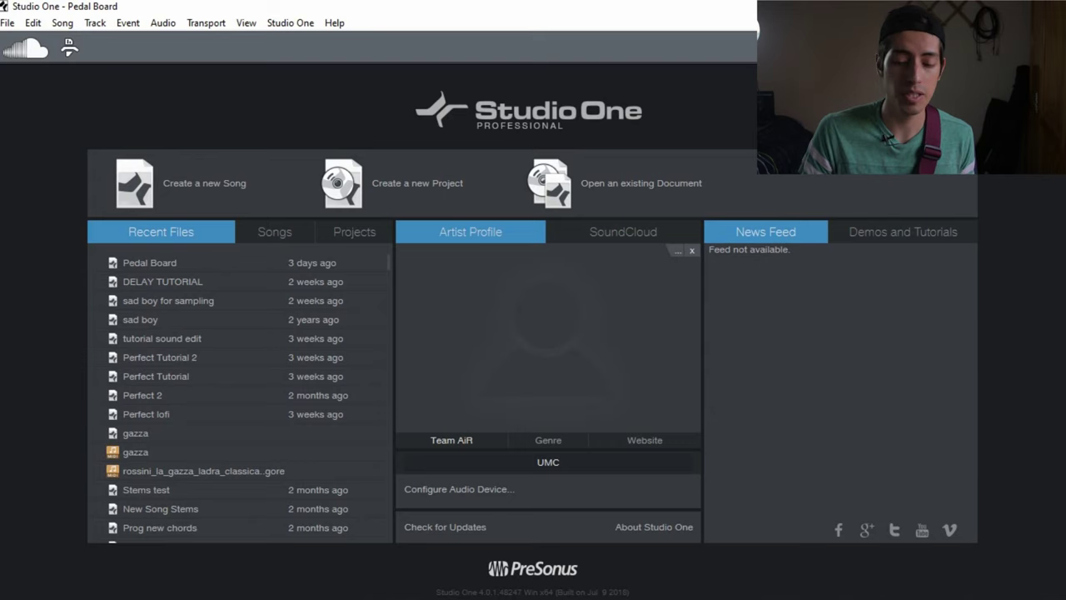
- Keep the UMC audio device block size at 128 samples in Audio Setup
{"action": "left_click", "coordinate": [560, 457]}
{"action": "left_click", "coordinate": [363, 219]}
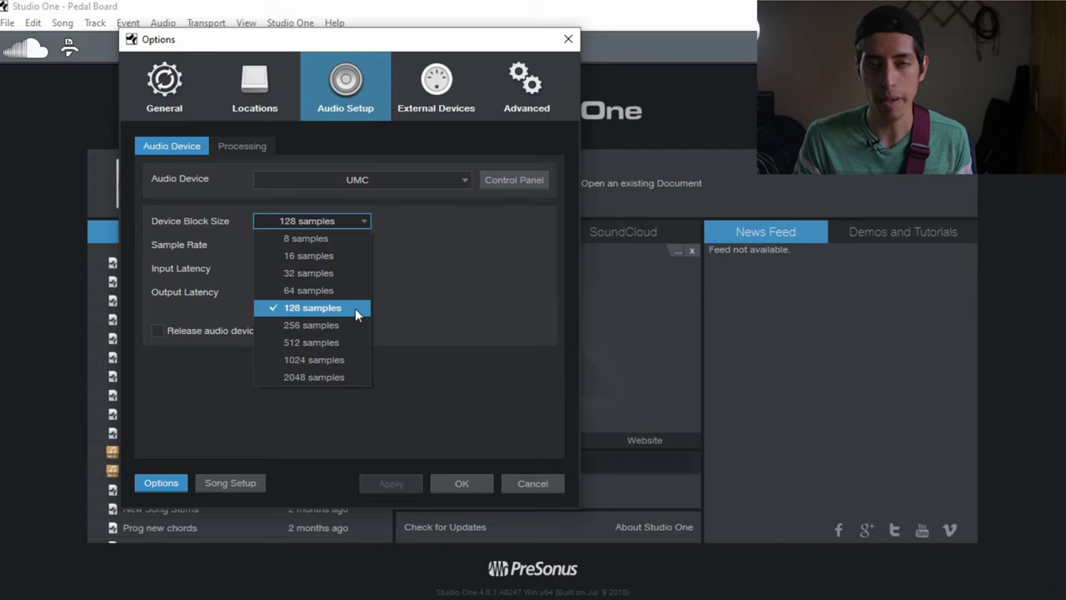
{"action": "left_click", "coordinate": [354, 308]}
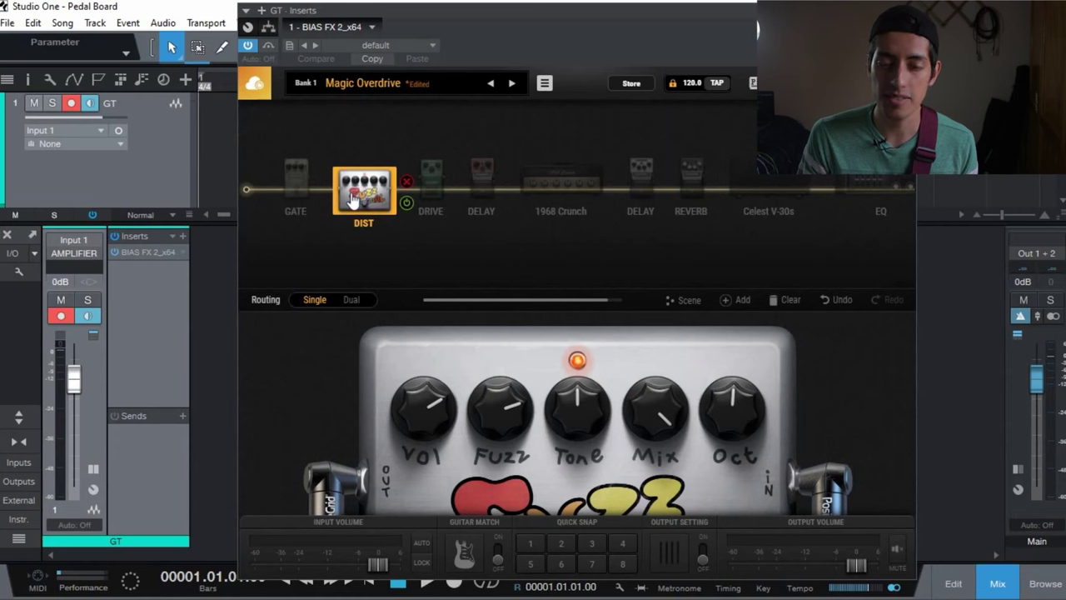
- Replace Fuzz Arsenal in the distortion slot with the Metaltone mod pedal
{"action": "double_click", "coordinate": [372, 204]}
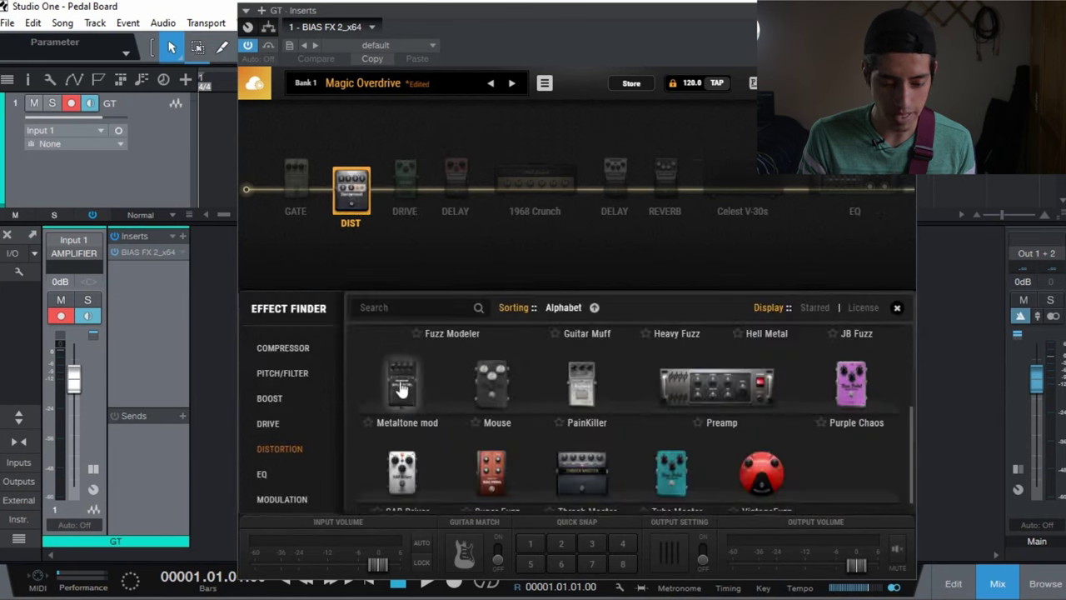
{"action": "scroll", "coordinate": [408, 391], "scroll_direction": "down", "scroll_amount": 2}
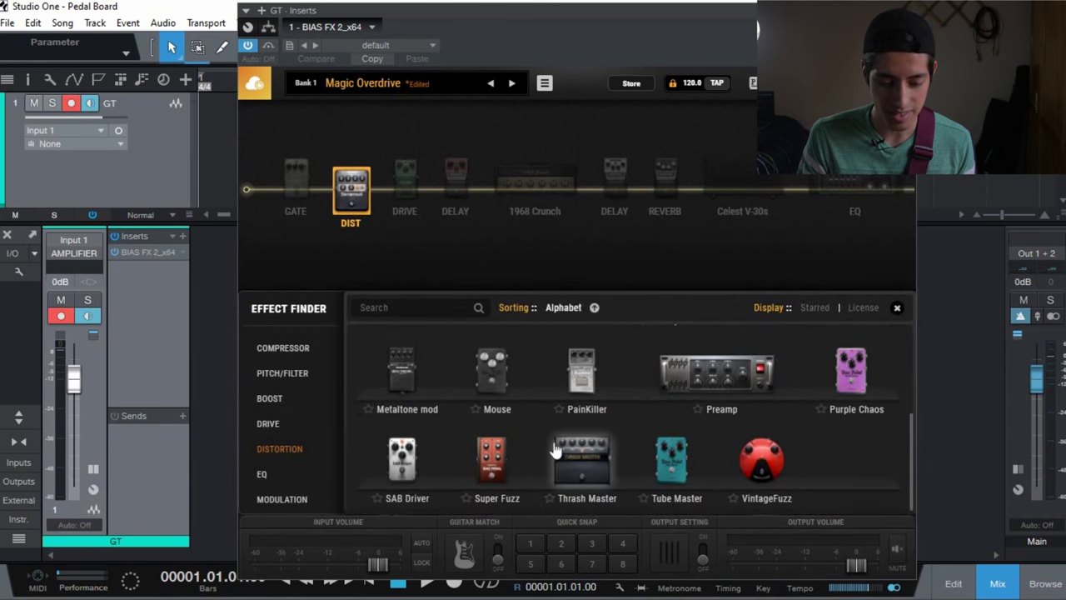
{"action": "double_click", "coordinate": [399, 380]}
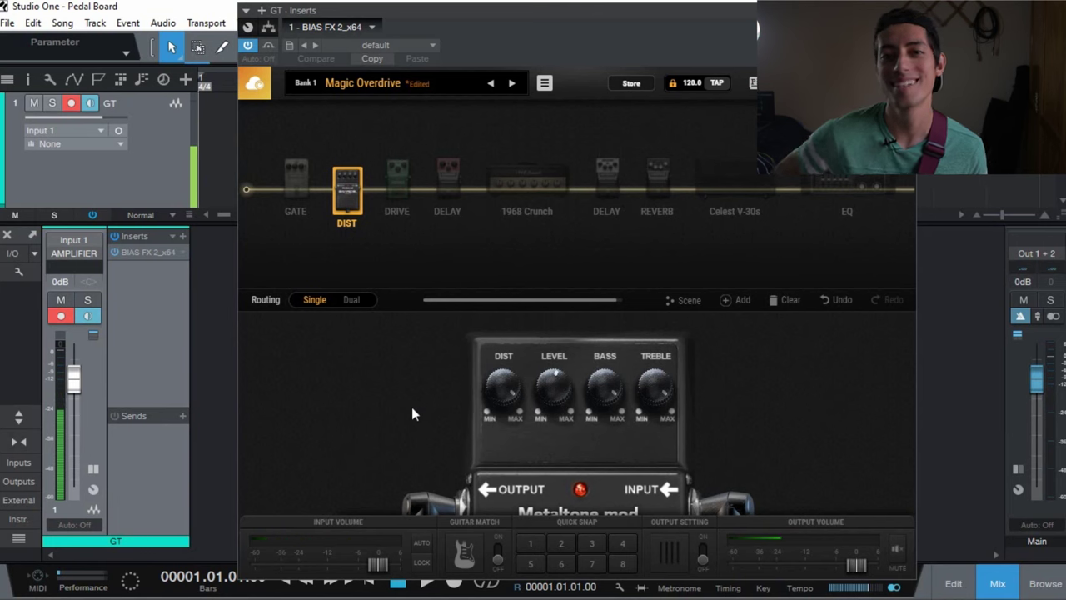
- Load the Pitch Shifter pedal from the PITCH/FILTER effects in place of the noise gate
{"action": "double_click", "coordinate": [295, 179]}
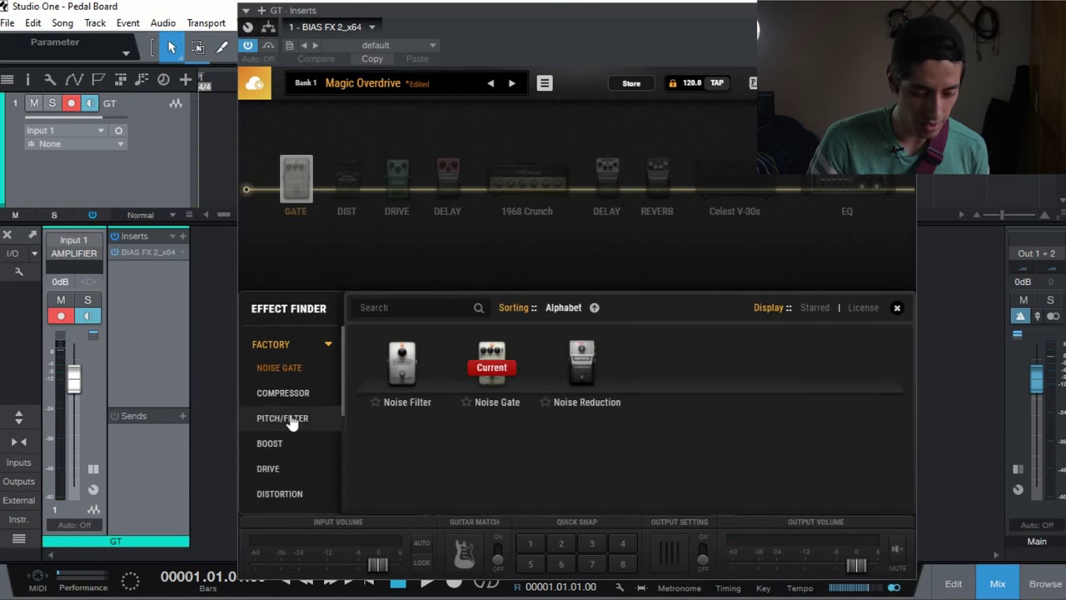
{"action": "left_click", "coordinate": [287, 419]}
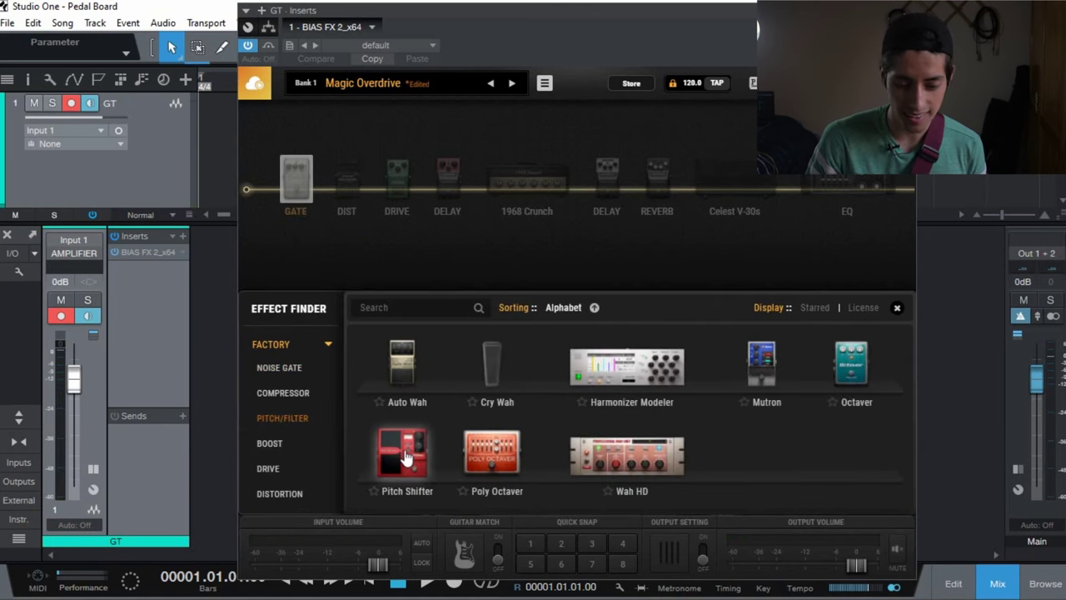
{"action": "double_click", "coordinate": [405, 457]}
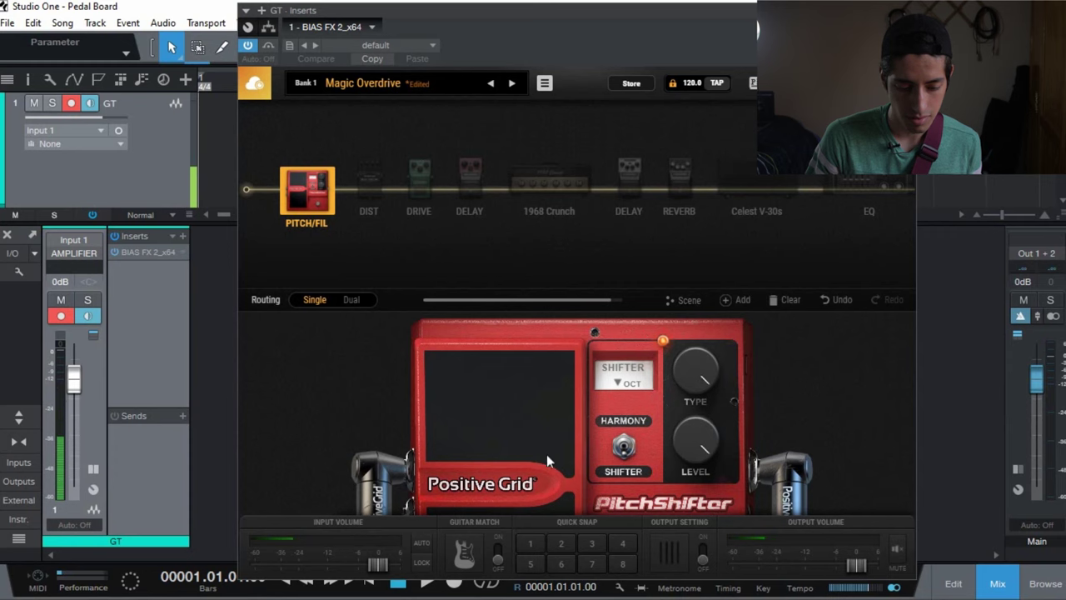